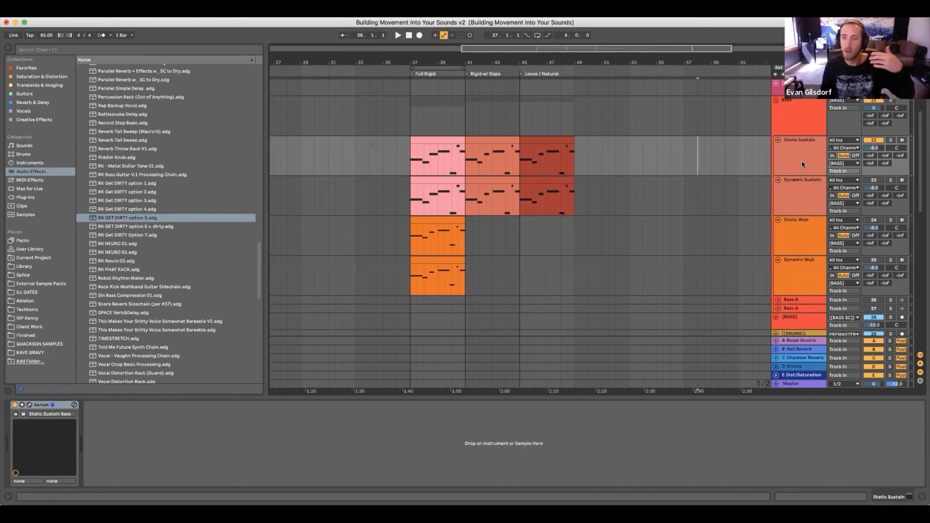
{"action": "left_click", "coordinate": [797, 203]}
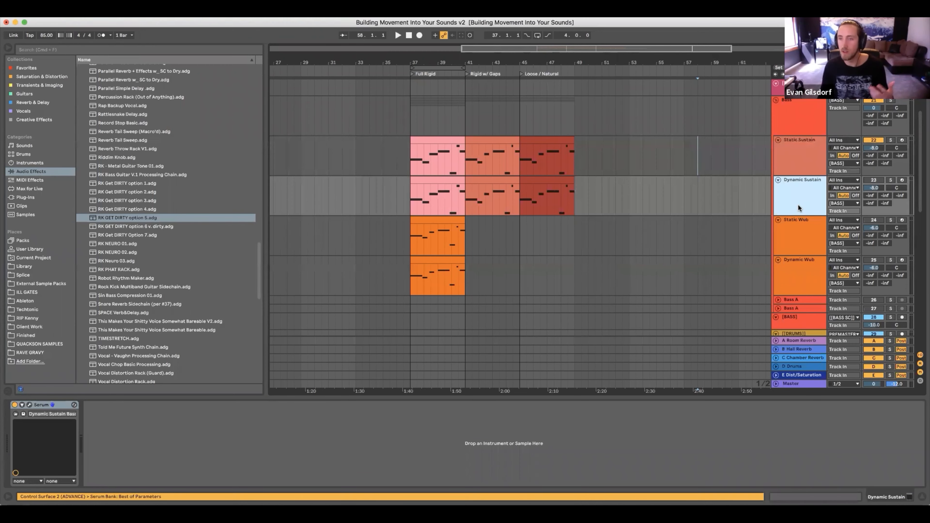
{"action": "left_click", "coordinate": [800, 240]}
{"action": "left_click", "coordinate": [804, 279]}
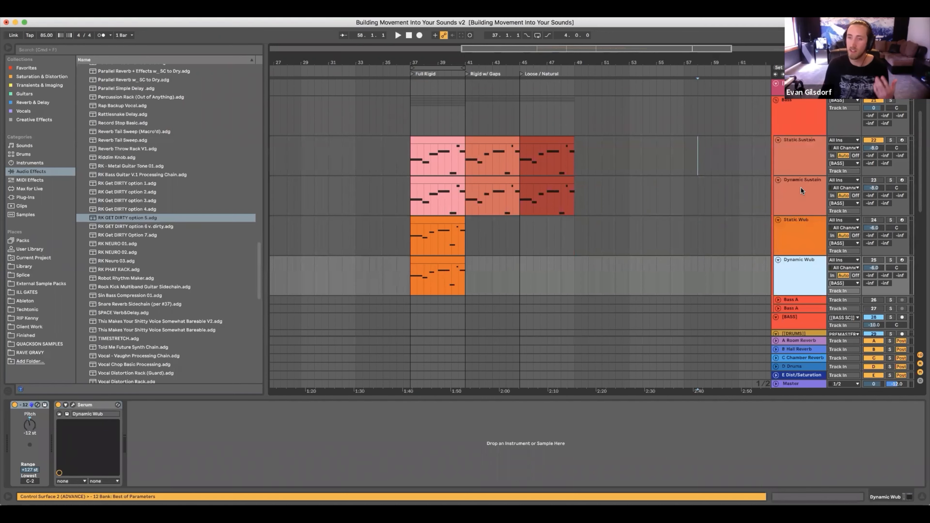
{"action": "left_click", "coordinate": [801, 187]}
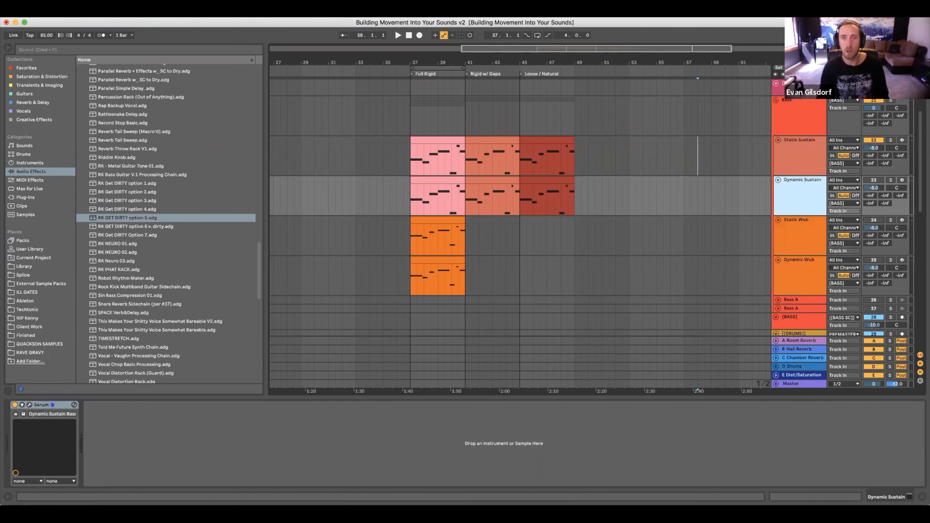
Play the Static Sustain track from bar 37, the start of the Full Rigid section
{"action": "left_click", "coordinate": [793, 155]}
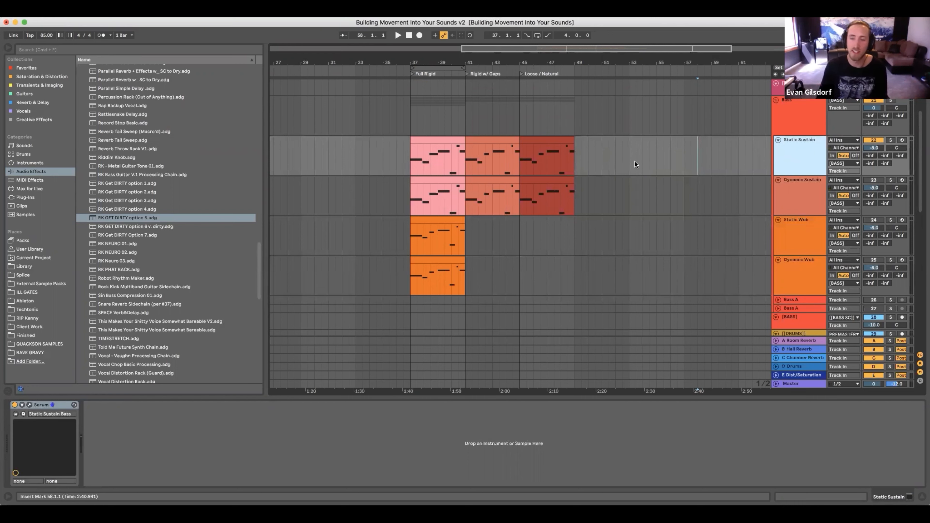
{"action": "left_click", "coordinate": [405, 157]}
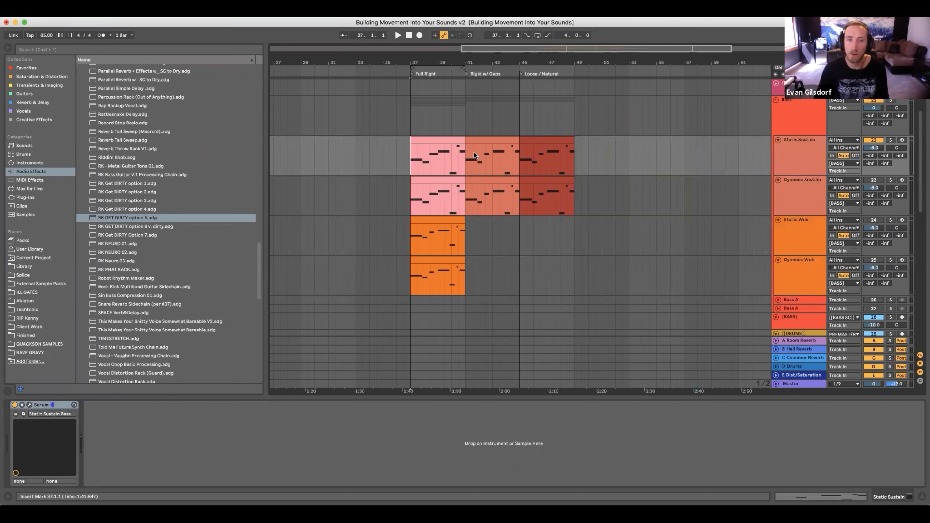
{"action": "key", "text": "space"}
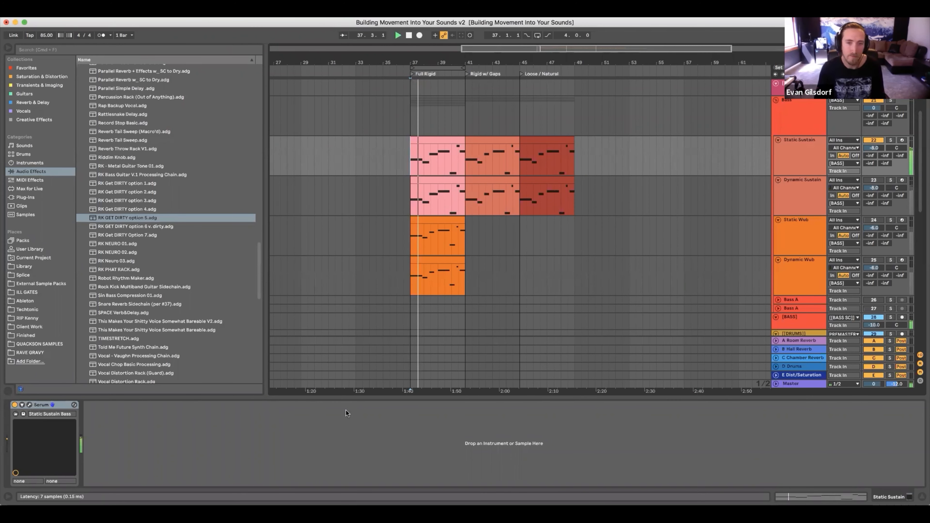
Open Serum on the Static Sustain track, examine the Static Sustain Bass patch, and close its window
{"action": "key", "text": "super+alt+p"}
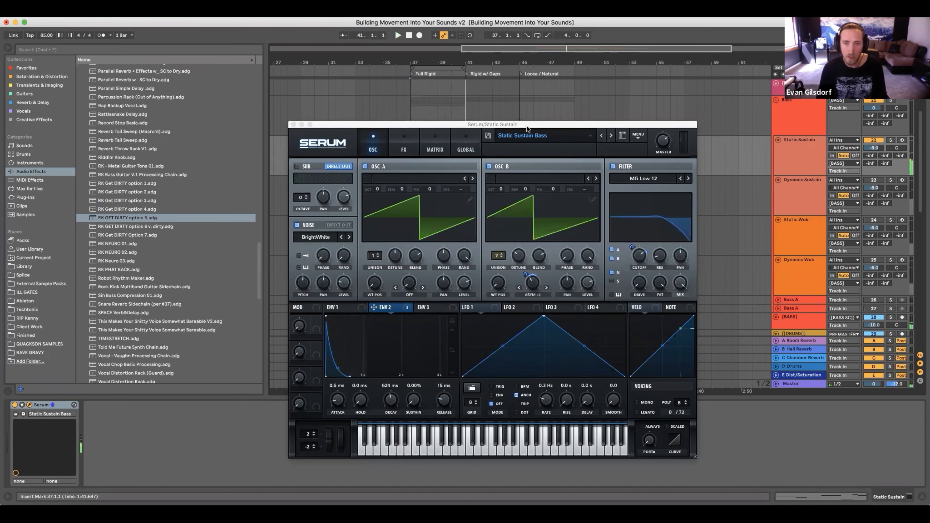
{"action": "left_click_drag", "start_coordinate": [527, 126], "coordinate": [514, 118]}
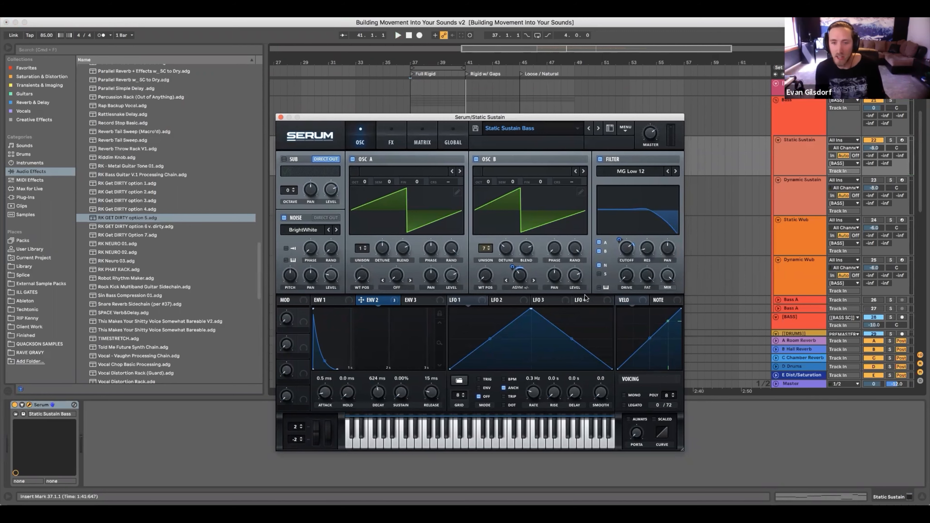
{"action": "left_click", "coordinate": [281, 117]}
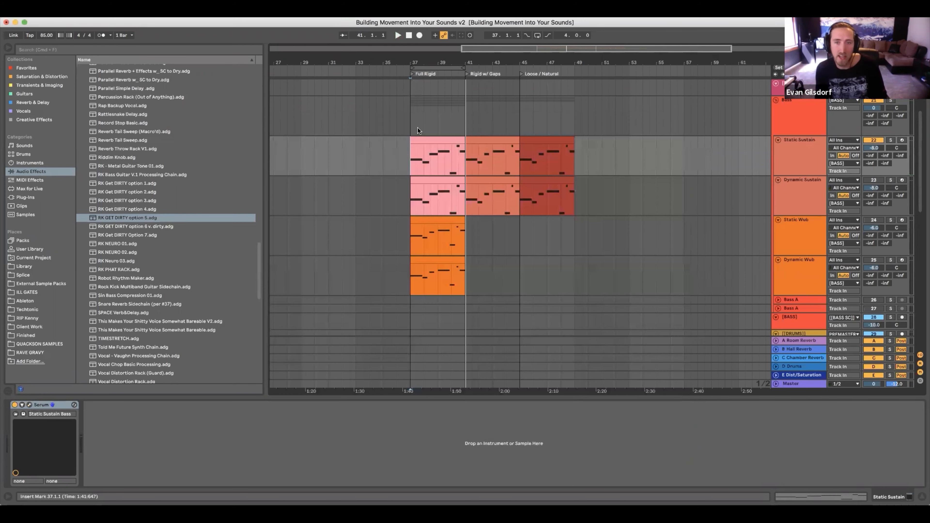
Turn on the Dynamic Sustain track and mute the Static Sustain track
{"action": "left_click", "coordinate": [772, 179]}
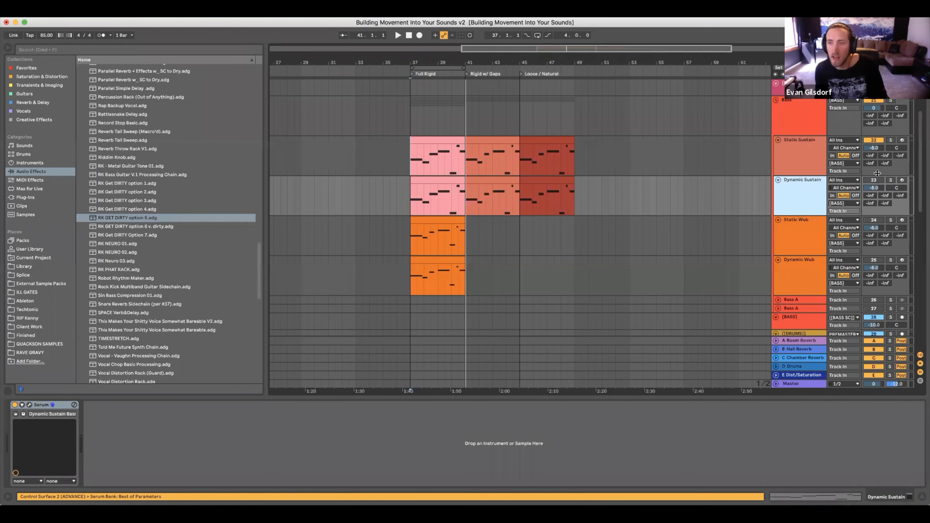
{"action": "left_click", "coordinate": [873, 179]}
{"action": "left_click", "coordinate": [873, 140]}
Open Serum on Dynamic Sustain and examine which oscillator and effect parameters LFO 2 and LFO 1 modulate
{"action": "left_click", "coordinate": [29, 404]}
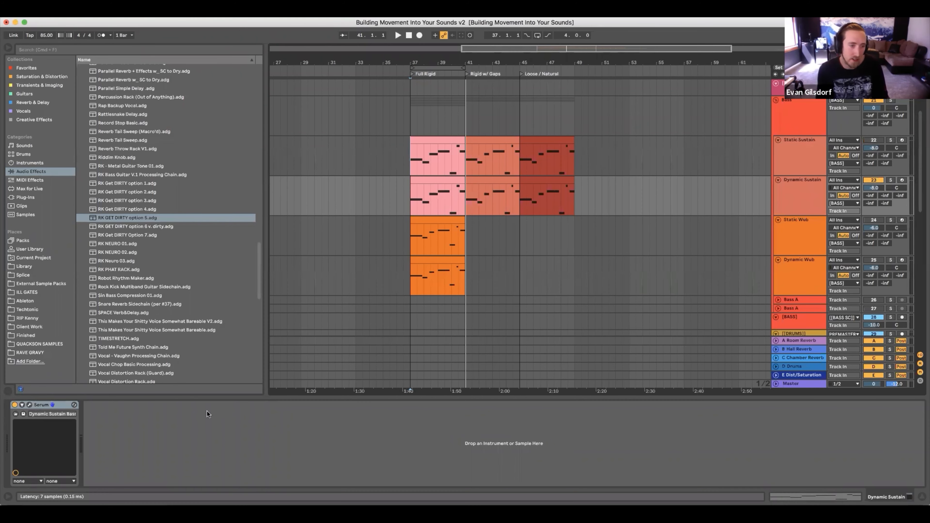
{"action": "left_click", "coordinate": [499, 329]}
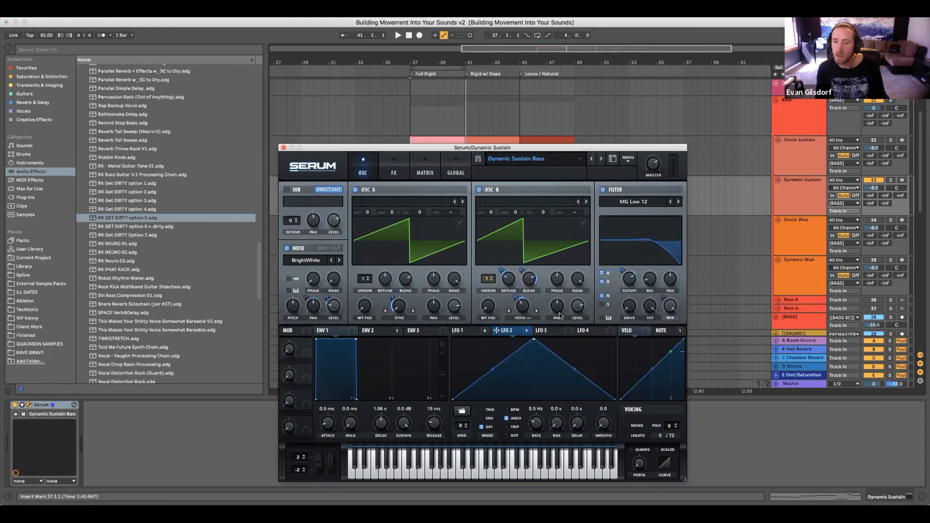
{"action": "left_click", "coordinate": [396, 162]}
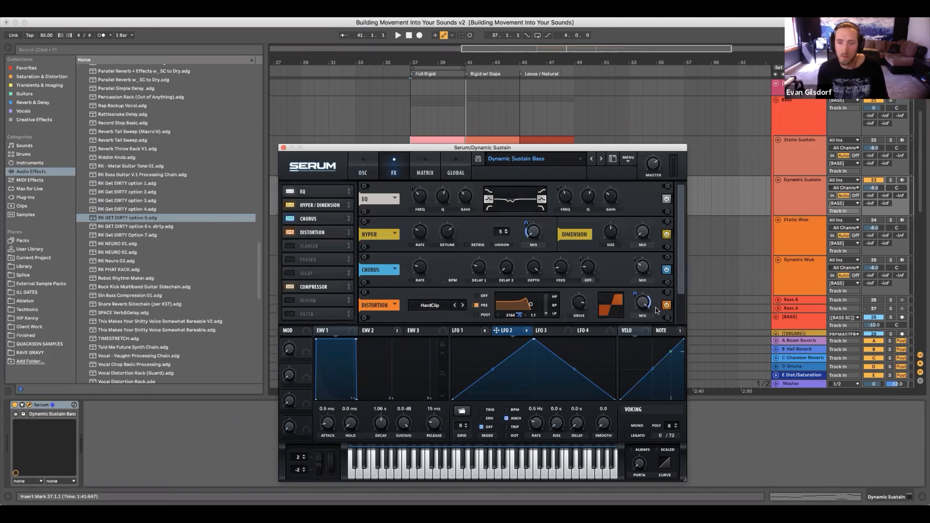
{"action": "left_click", "coordinate": [478, 332]}
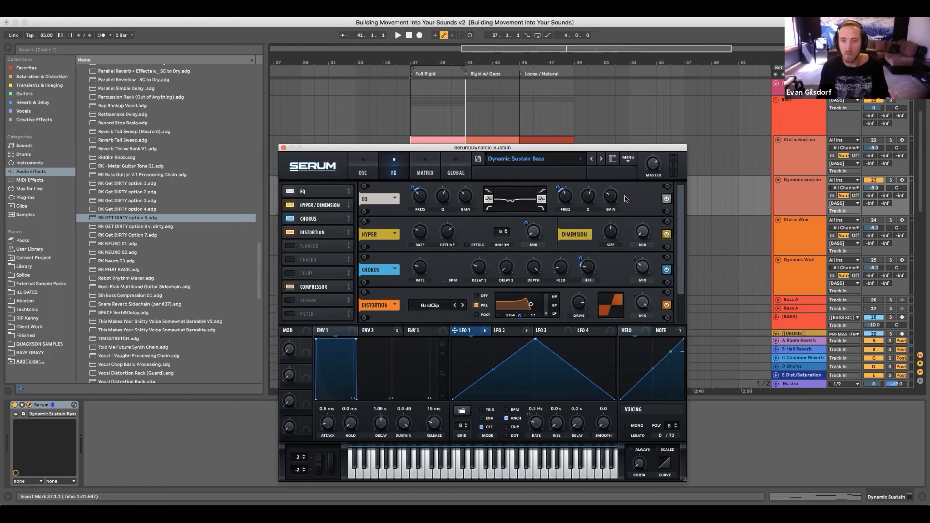
Review the LFO 1 and LFO 2 oscillator modulation, LFO 2's rate, and LFO 1's modulation of the EQ frequencies in Serum
{"action": "left_click", "coordinate": [365, 157]}
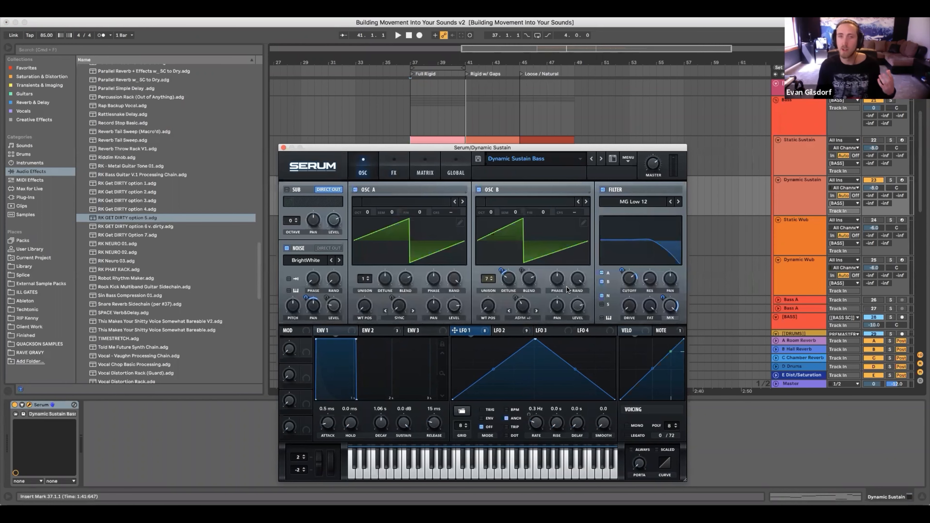
{"action": "left_click", "coordinate": [506, 331]}
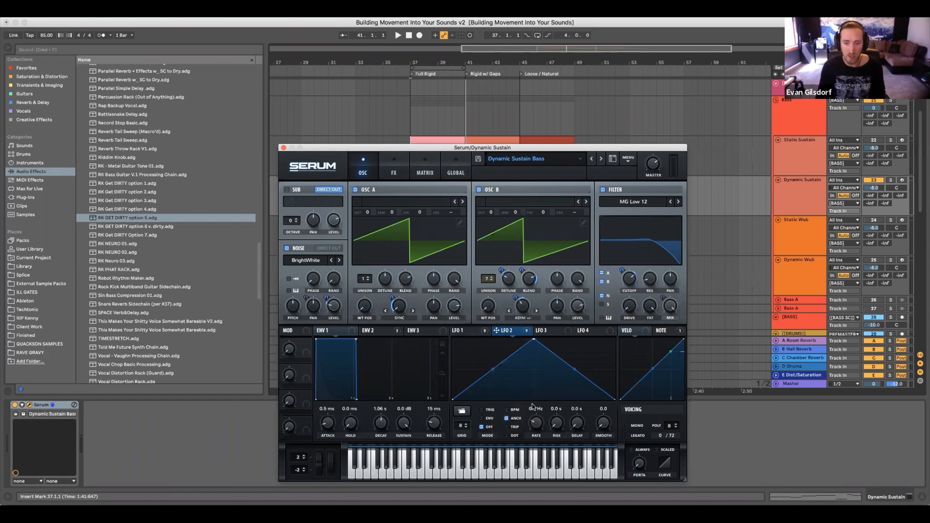
{"action": "mouse_move", "coordinate": [535, 424]}
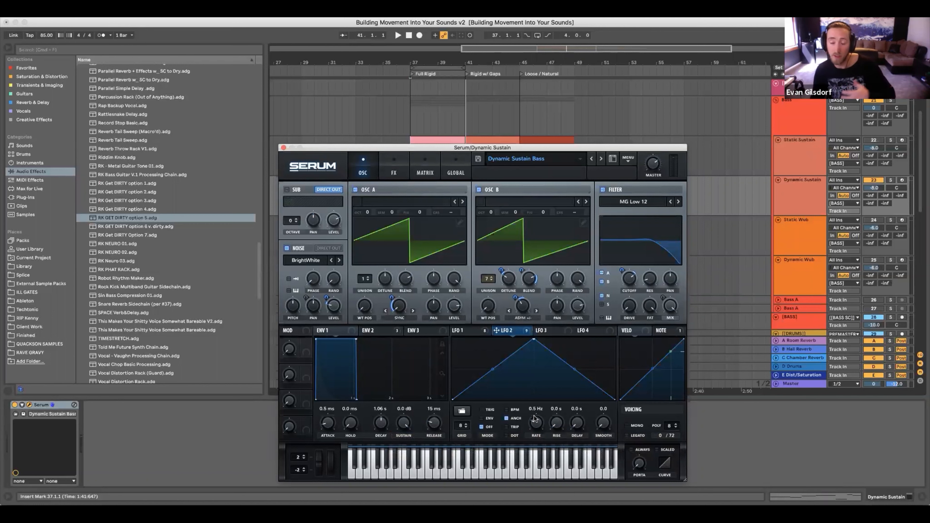
{"action": "left_click", "coordinate": [470, 330]}
{"action": "left_click", "coordinate": [390, 160]}
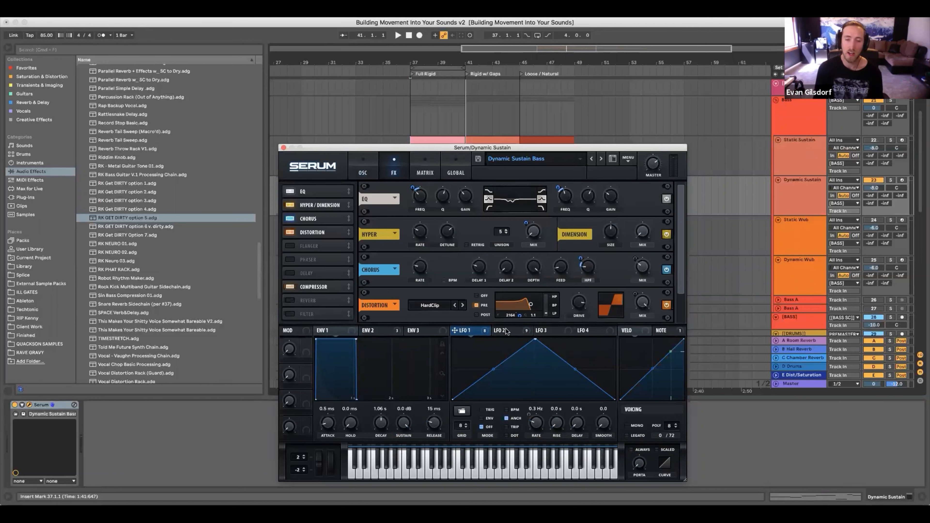
{"action": "mouse_move", "coordinate": [505, 330]}
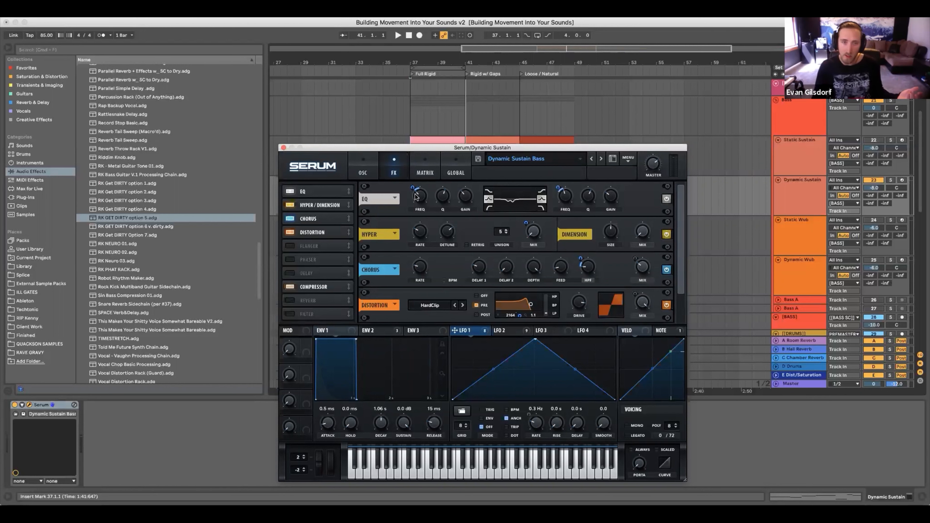
{"action": "mouse_move", "coordinate": [418, 194]}
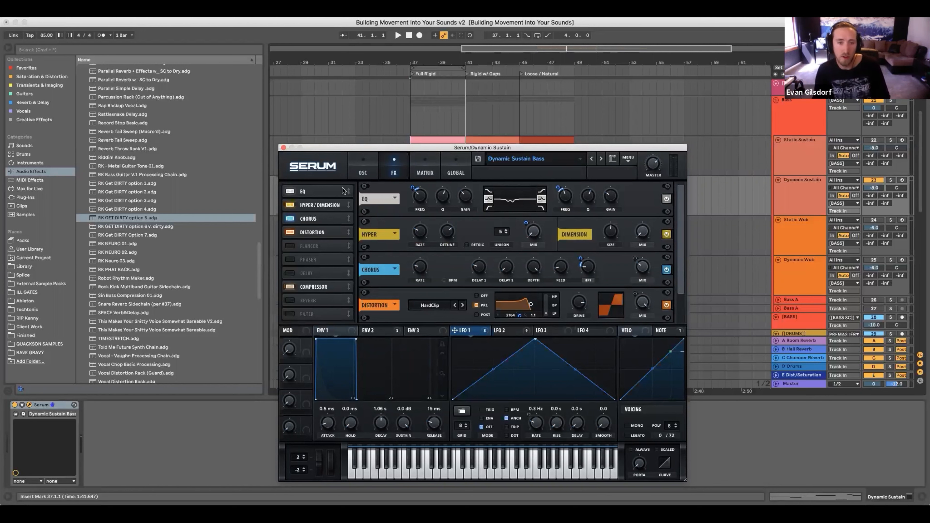
Play Dynamic Sustain from bar 37 with Serum's oscillators in view below the clips, stop playback, and close Serum
{"action": "left_click", "coordinate": [374, 164]}
{"action": "left_click_drag", "start_coordinate": [454, 148], "coordinate": [449, 245]}
{"action": "left_click", "coordinate": [410, 197]}
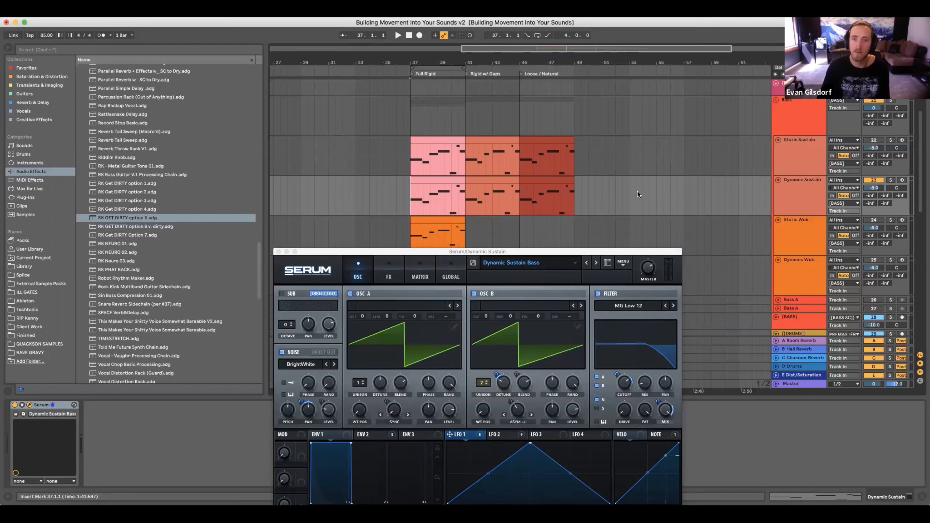
{"action": "key", "text": "space"}
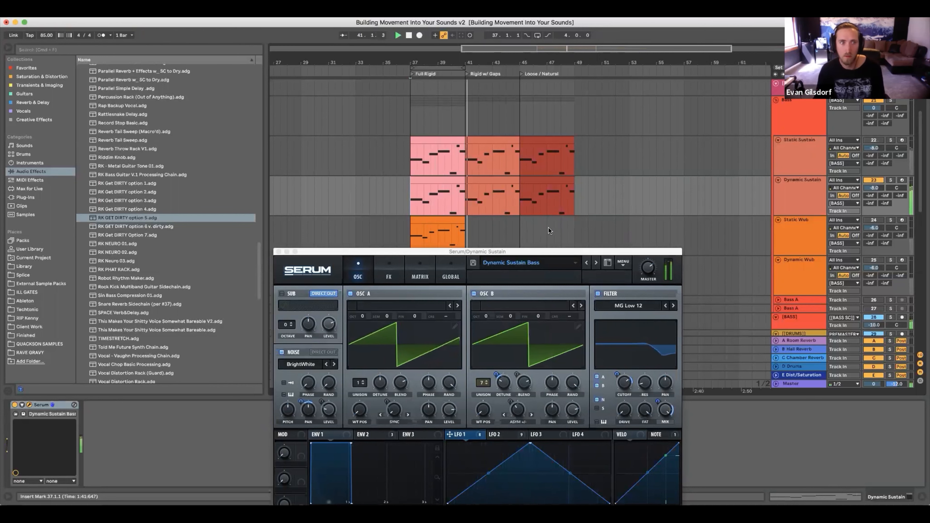
{"action": "key", "text": "space"}
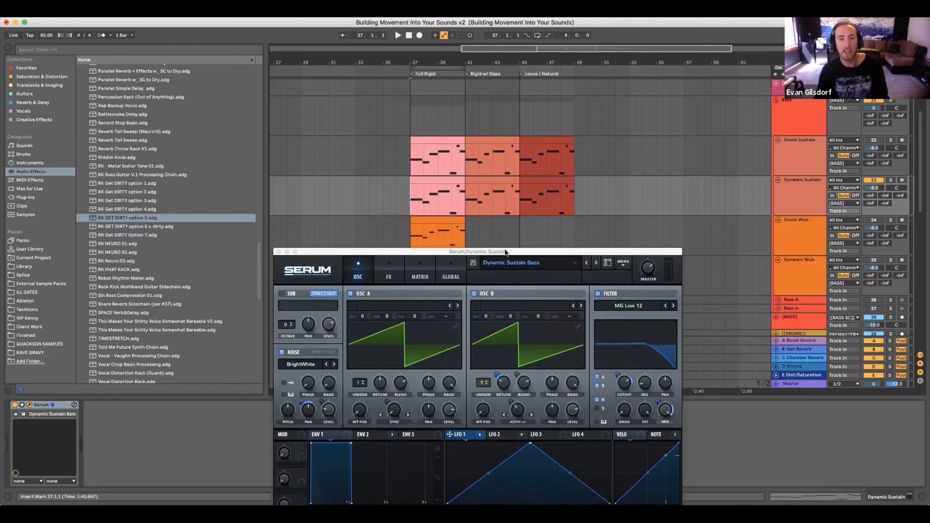
{"action": "left_click_drag", "start_coordinate": [503, 251], "coordinate": [527, 127]}
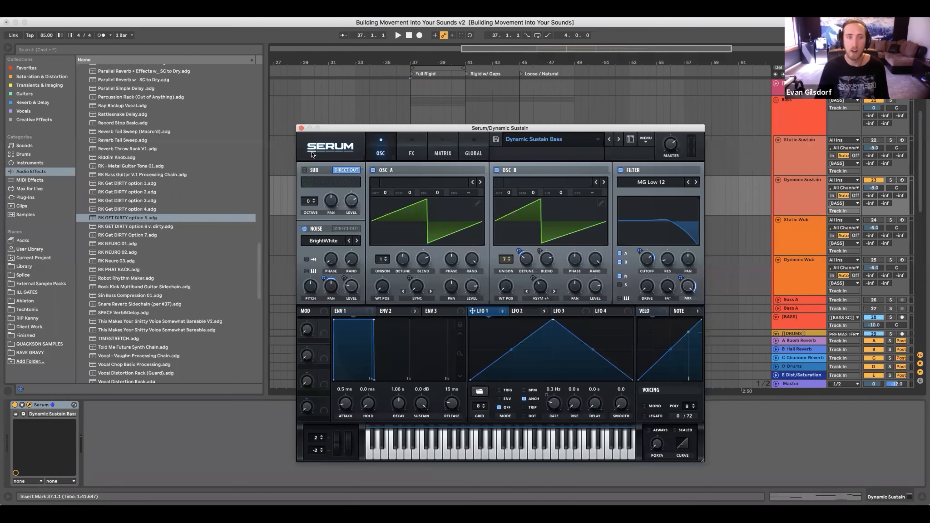
{"action": "left_click", "coordinate": [301, 128]}
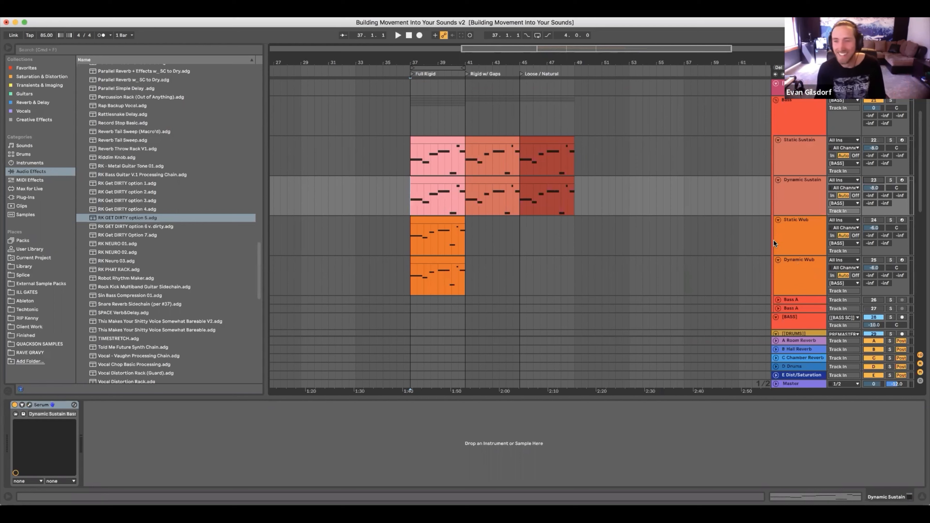
Turn on only the Static Wub track and play it from bar 37
{"action": "left_click", "coordinate": [796, 237]}
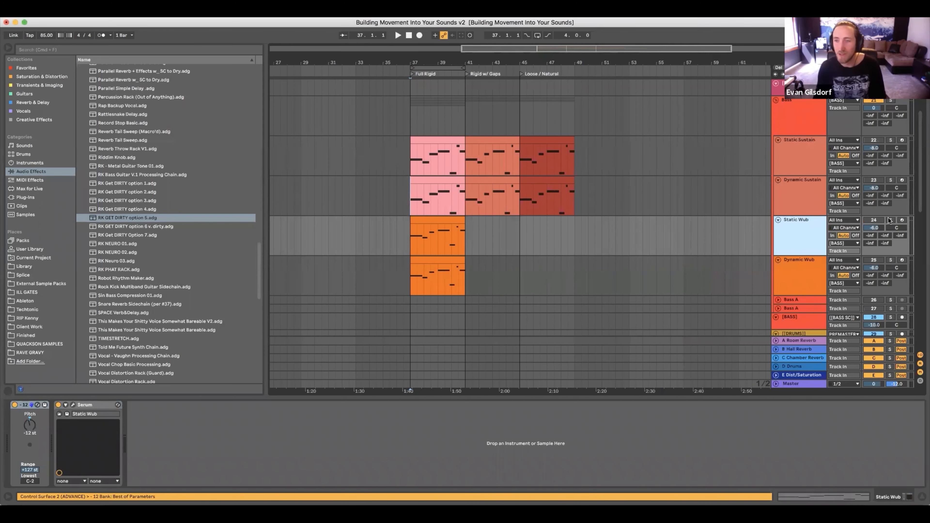
{"action": "left_click", "coordinate": [875, 220]}
{"action": "left_click", "coordinate": [410, 235]}
{"action": "key", "text": "space"}
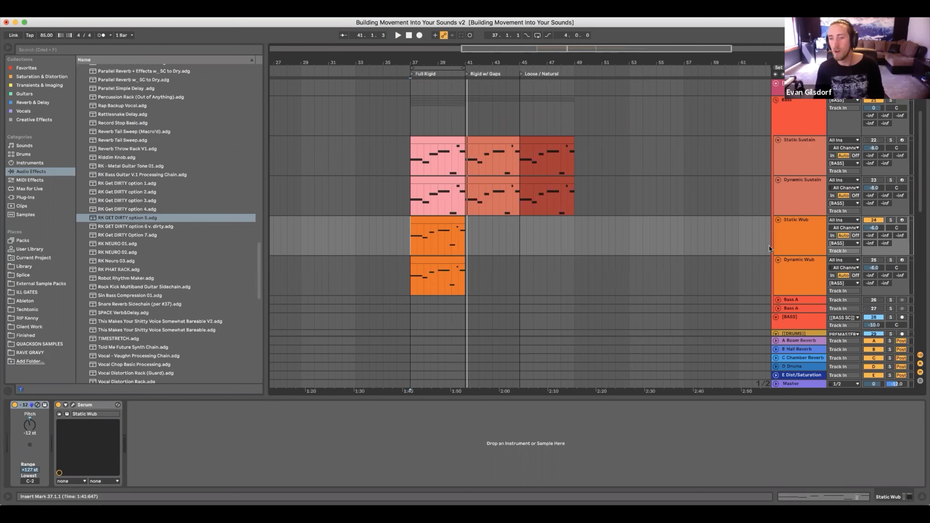
Turn on the Dynamic Wub track in place of Static Wub and open its Serum instrument
{"action": "left_click", "coordinate": [802, 274]}
{"action": "left_click", "coordinate": [873, 260]}
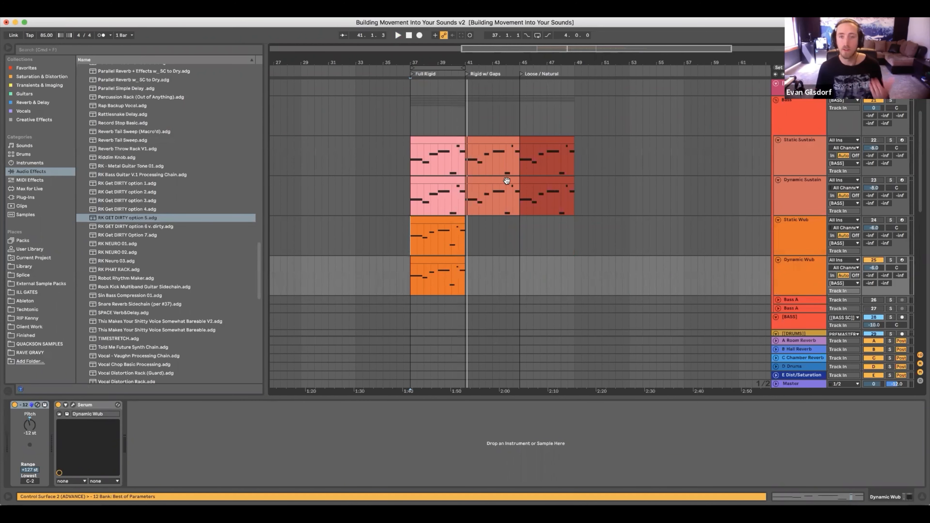
{"action": "key", "text": "super+alt+p"}
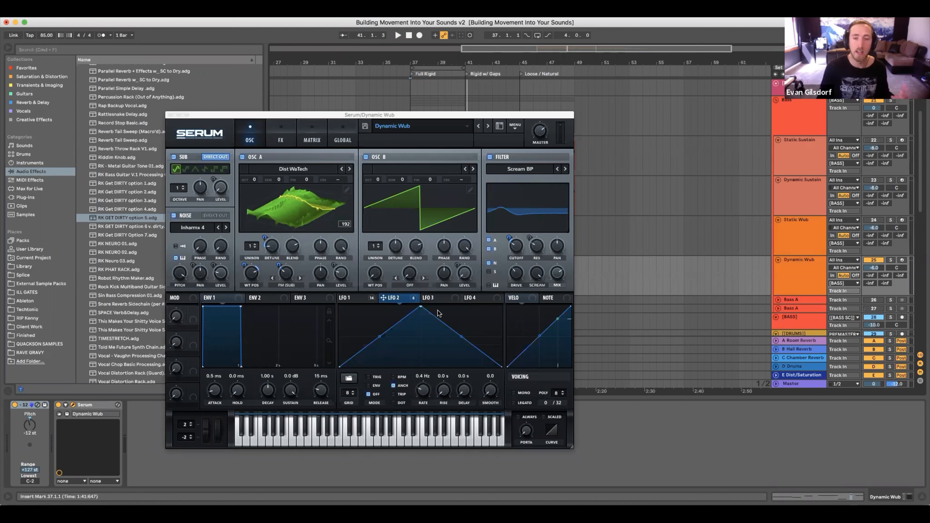
Examine the shapes and modulation targets of LFO 1, LFO 2 and LFO 3 in the Dynamic Wub patch, and close Serum
{"action": "mouse_move", "coordinate": [285, 270]}
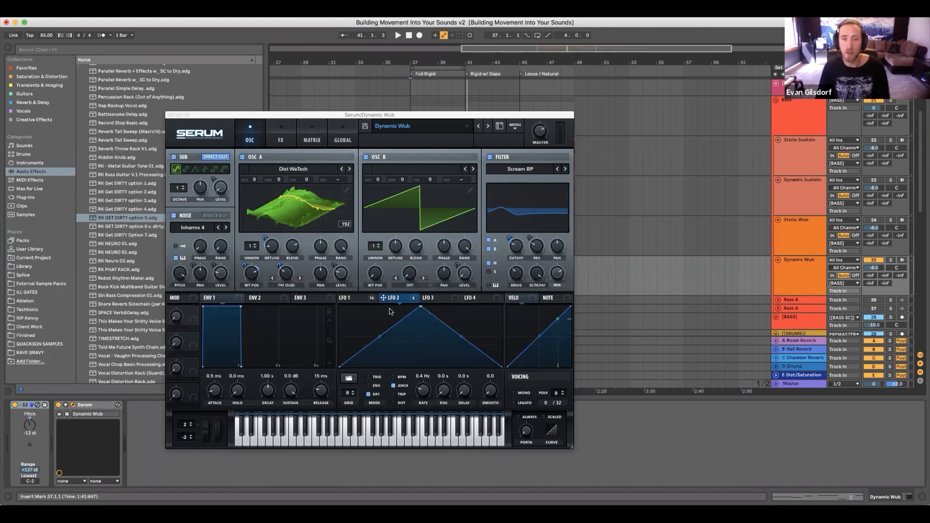
{"action": "left_click", "coordinate": [354, 299]}
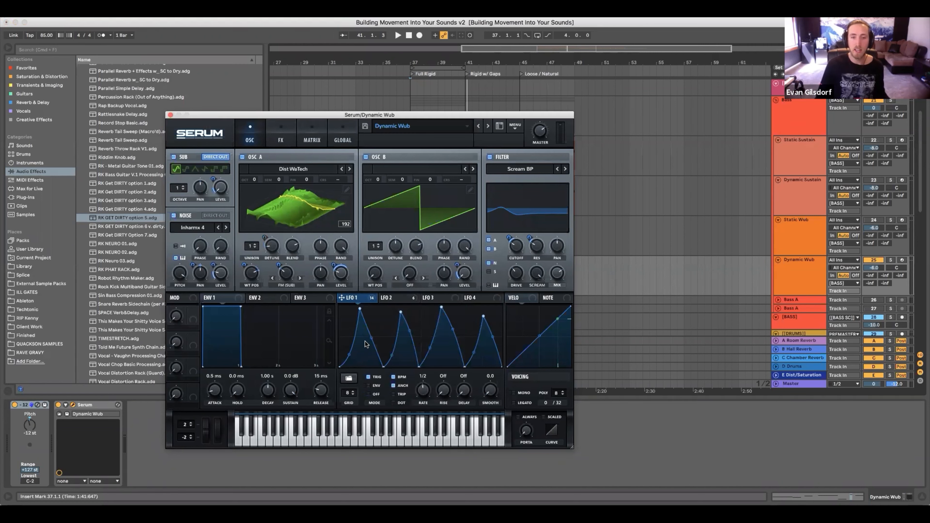
{"action": "left_click", "coordinate": [436, 298]}
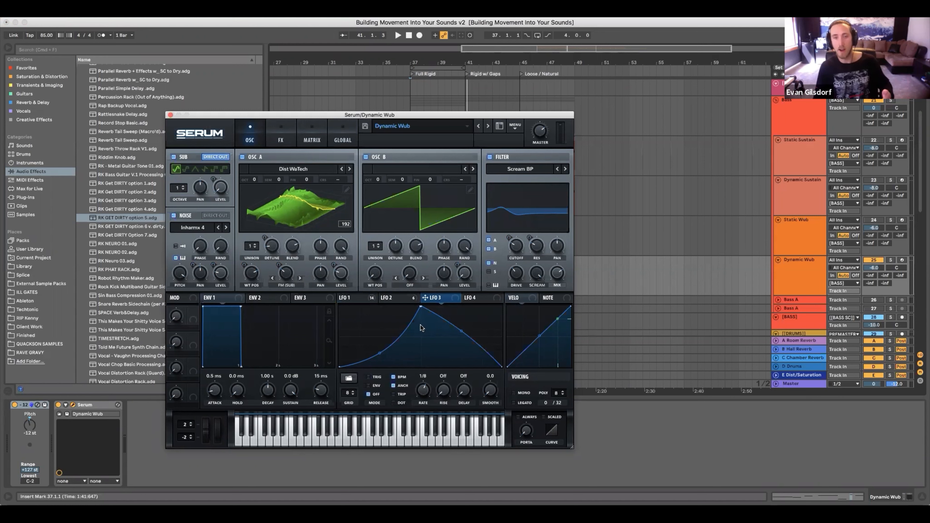
{"action": "left_click", "coordinate": [362, 300]}
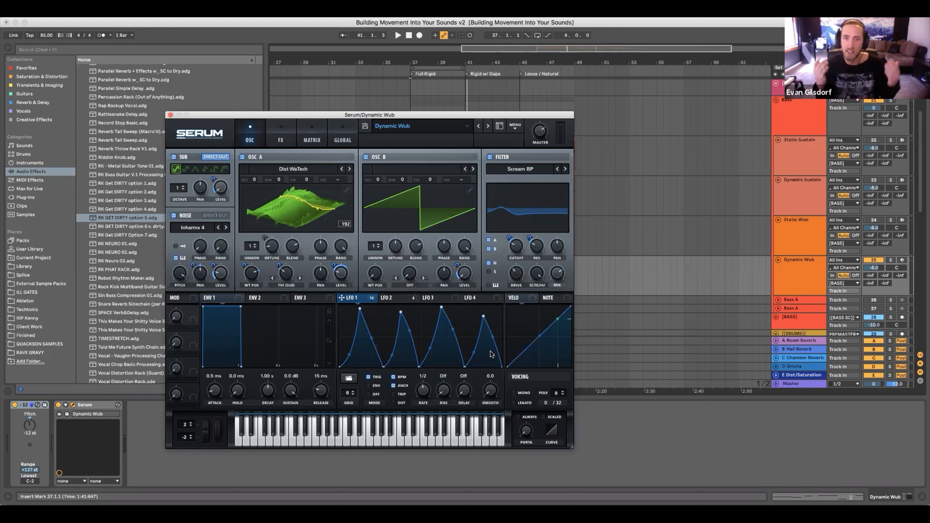
{"action": "left_click", "coordinate": [615, 268]}
{"action": "left_click", "coordinate": [171, 115]}
Play the Dynamic Wub track from bar 37 through the Full Rigid section
{"action": "left_click", "coordinate": [409, 273]}
{"action": "key", "text": "space"}
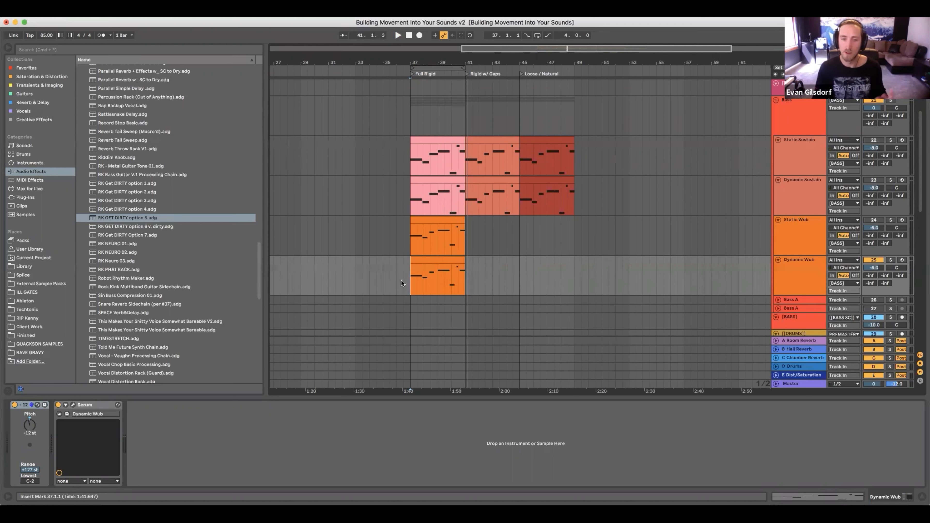
{"action": "left_click", "coordinate": [704, 283]}
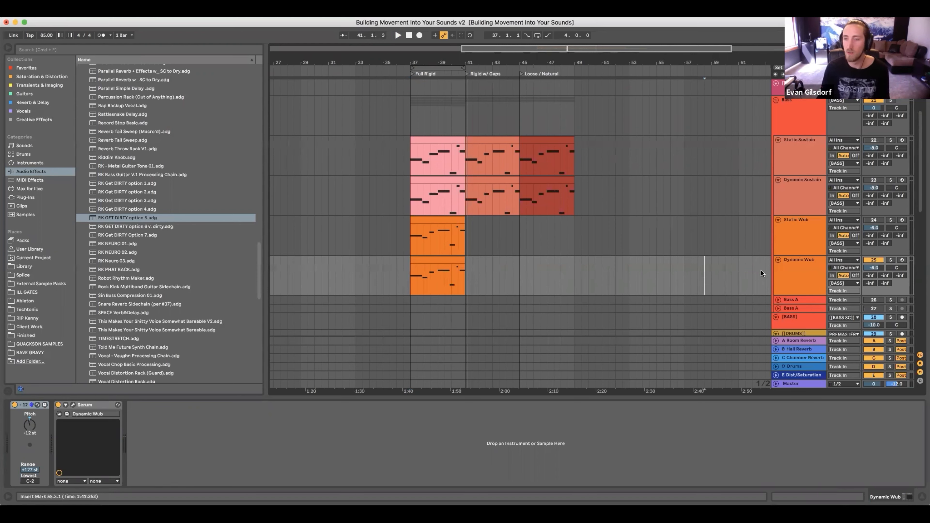
Insert a new MIDI track below Dynamic Wub and load Serum onto it
{"action": "left_click", "coordinate": [805, 278]}
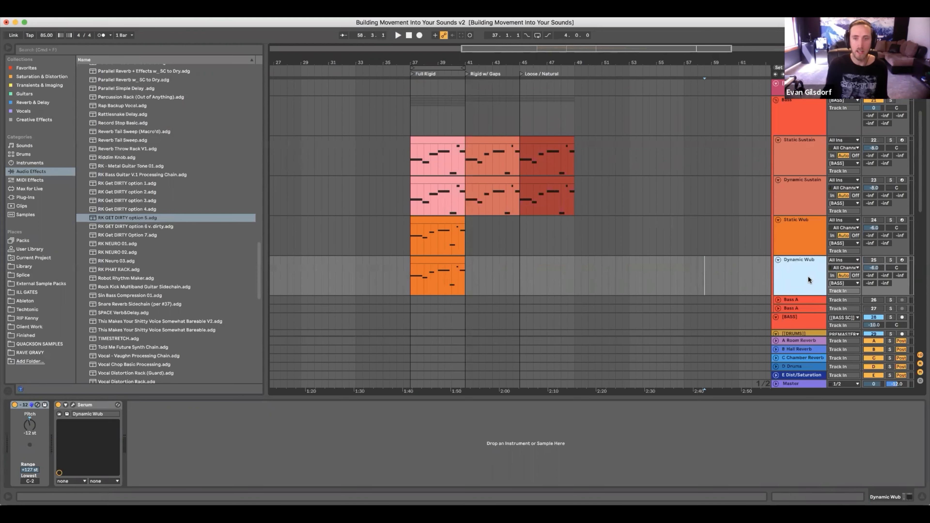
{"action": "key", "text": "super+shift+t"}
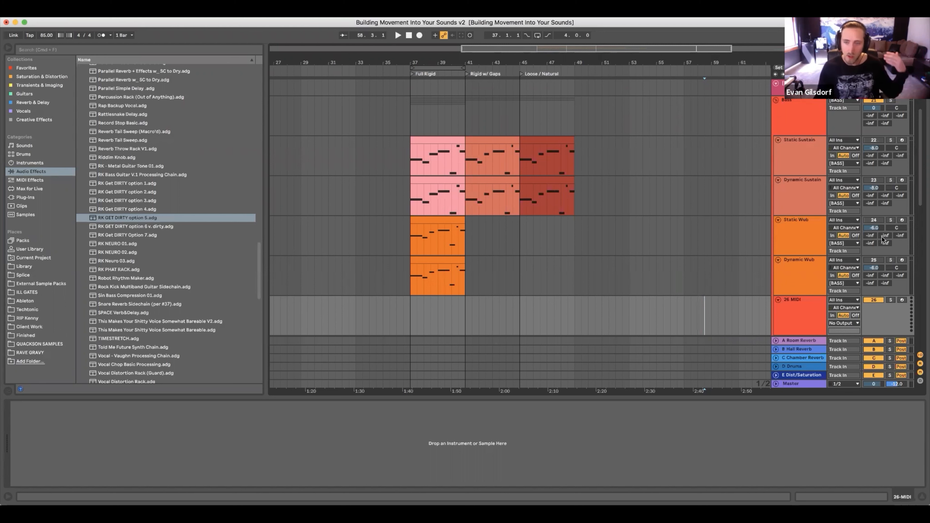
{"action": "left_click", "coordinate": [796, 316]}
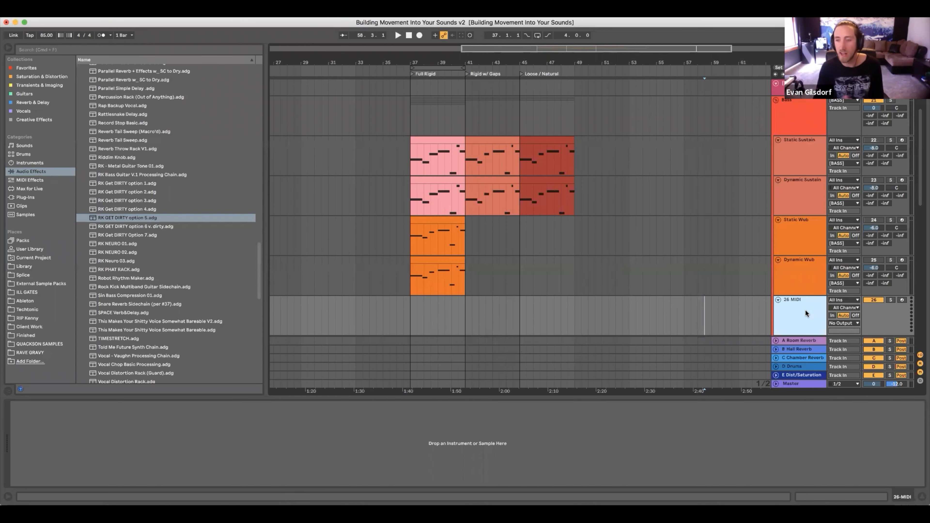
{"action": "left_click", "coordinate": [53, 68]}
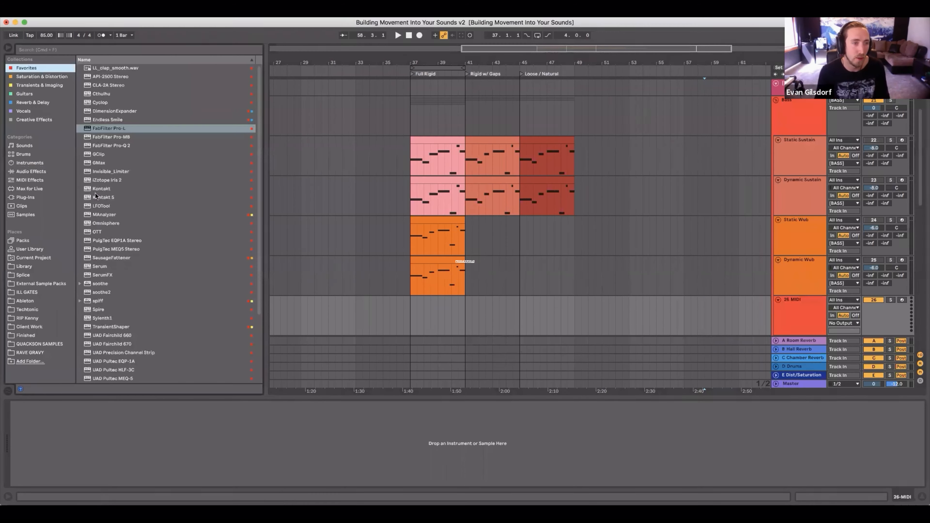
{"action": "left_click", "coordinate": [110, 268]}
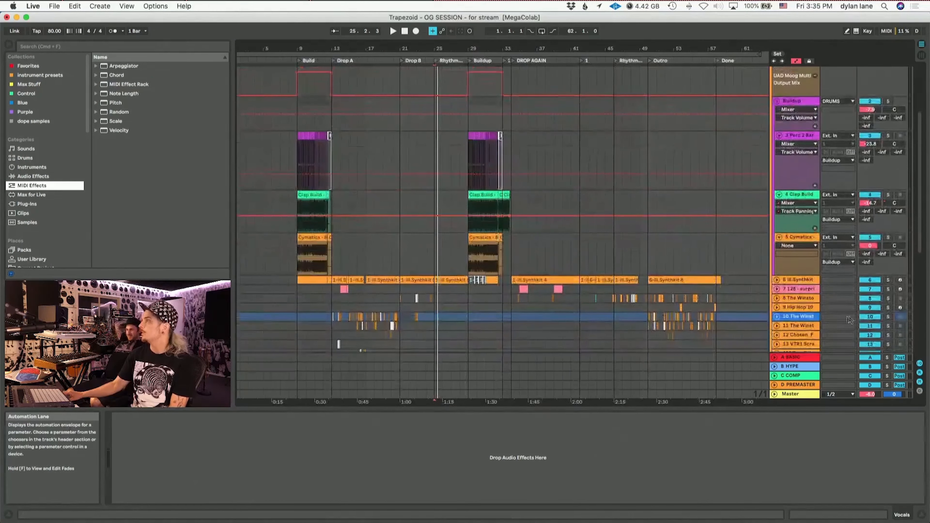
In the Trapezoid session, unfold the ill.Synthkit track and show its device rack
{"action": "left_click", "coordinate": [777, 281]}
{"action": "scroll", "coordinate": [844, 305], "scroll_direction": "down", "scroll_amount": 3}
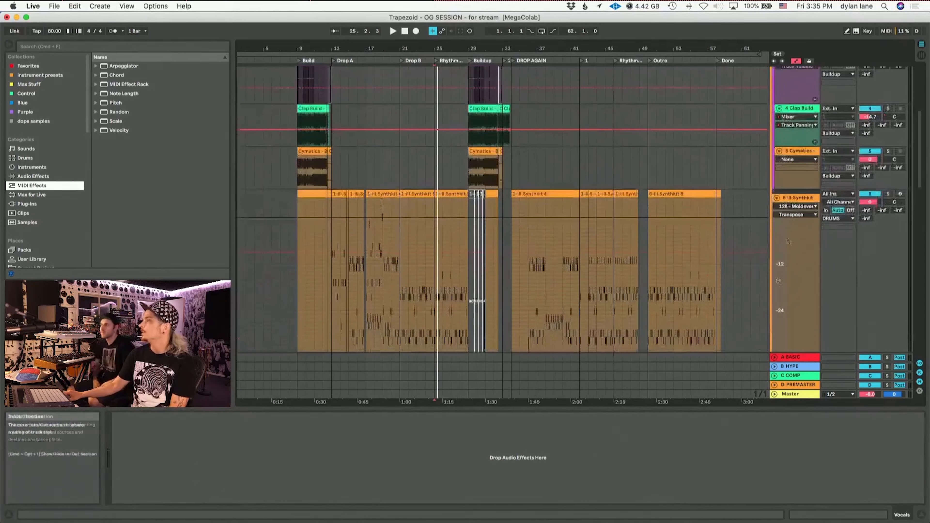
{"action": "left_click", "coordinate": [818, 198]}
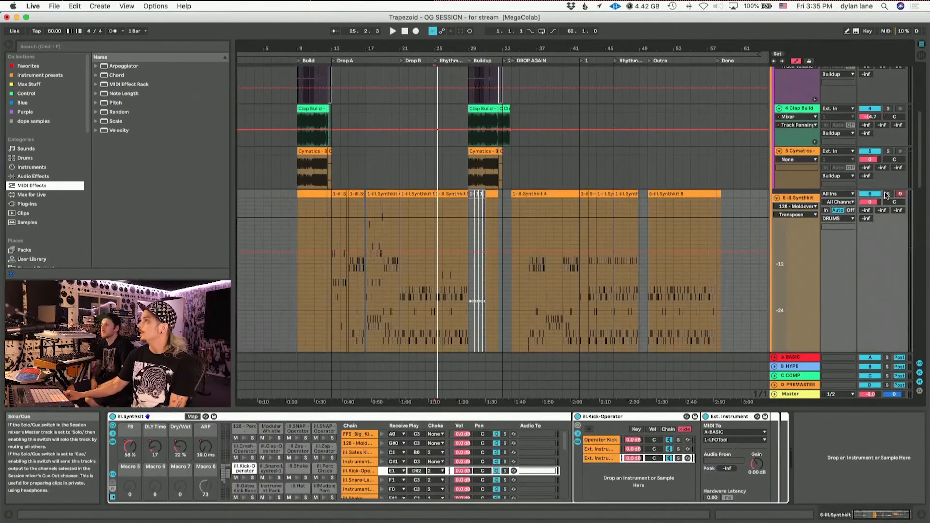
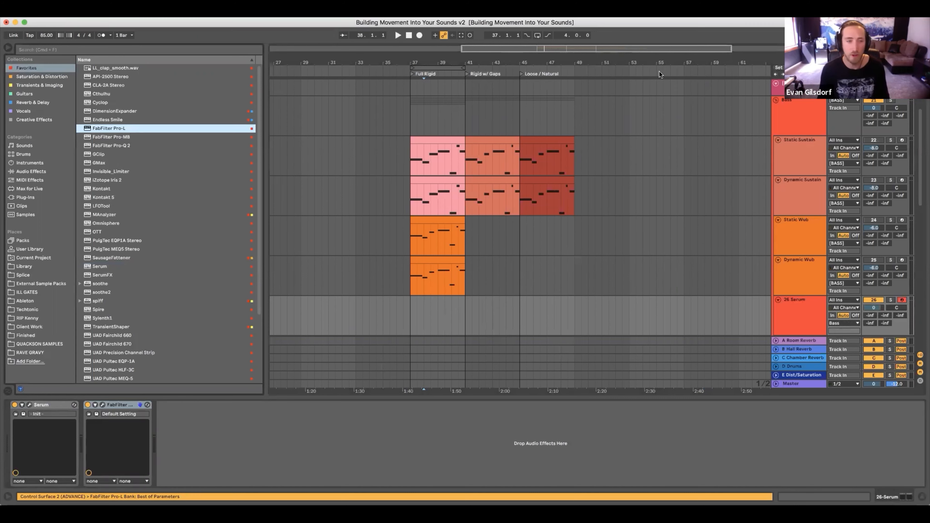
Add the RK Get DIRTY option 1 and RK GET DIRTY option 5 effect racks to the new Serum track, folding the first rack
{"action": "left_click", "coordinate": [36, 171]}
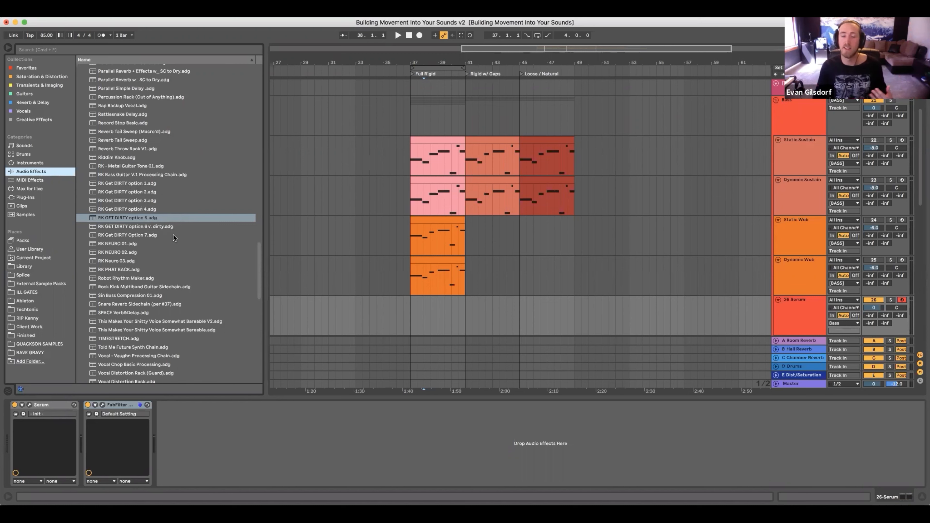
{"action": "mouse_move", "coordinate": [144, 183]}
{"action": "left_mouse_down"}
{"action": "mouse_move", "coordinate": [132, 364]}
{"action": "mouse_move", "coordinate": [332, 414]}
{"action": "mouse_move", "coordinate": [530, 419]}
{"action": "left_mouse_up"}
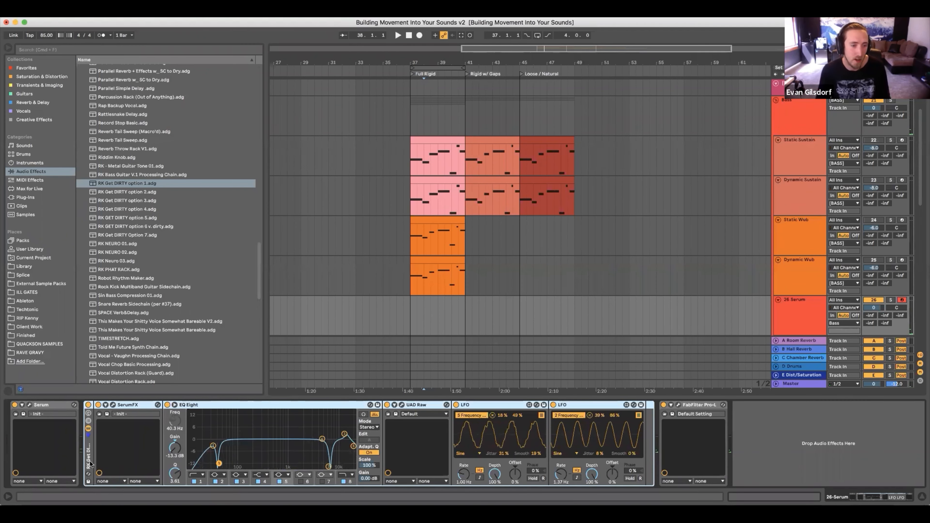
{"action": "double_click", "coordinate": [88, 453]}
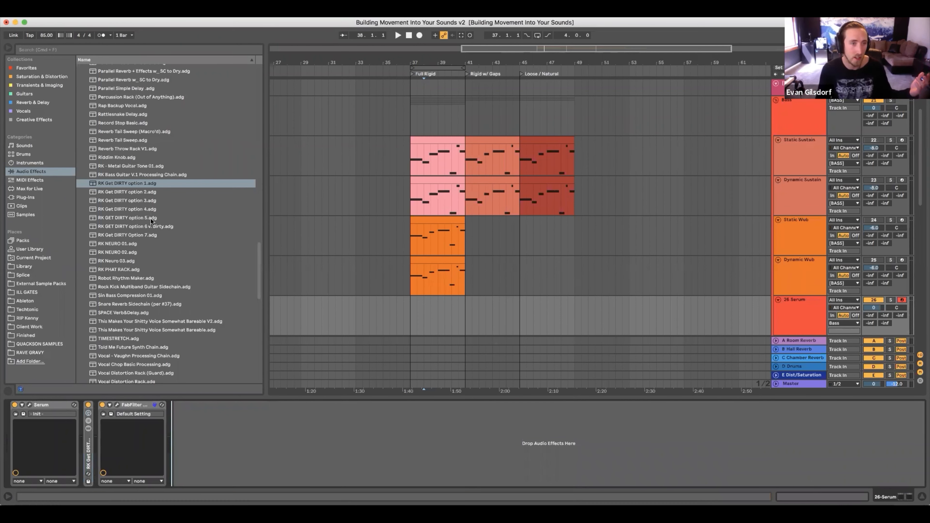
{"action": "left_click_drag", "start_coordinate": [150, 219], "coordinate": [100, 431]}
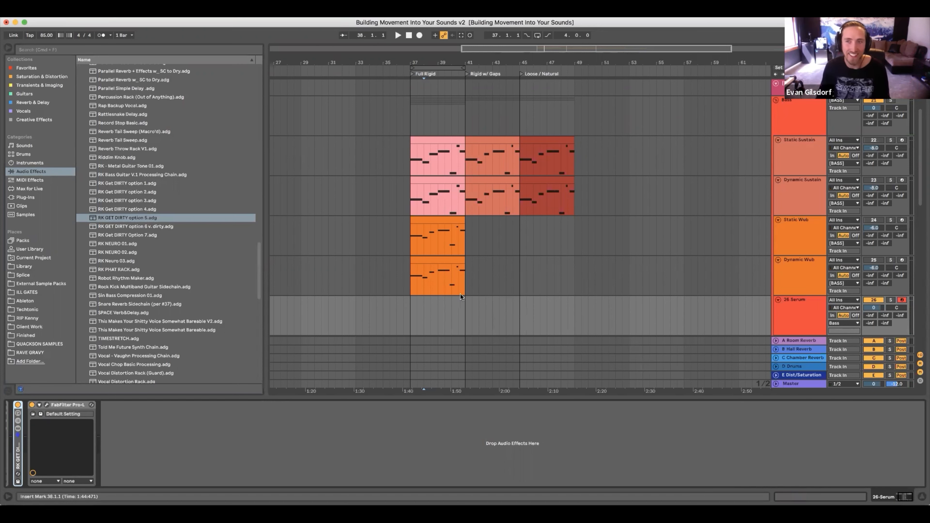
Deactivate both RK Get DIRTY racks on the Serum track and reactivate them
{"action": "scroll", "coordinate": [453, 297], "scroll_direction": "down", "scroll_amount": 1}
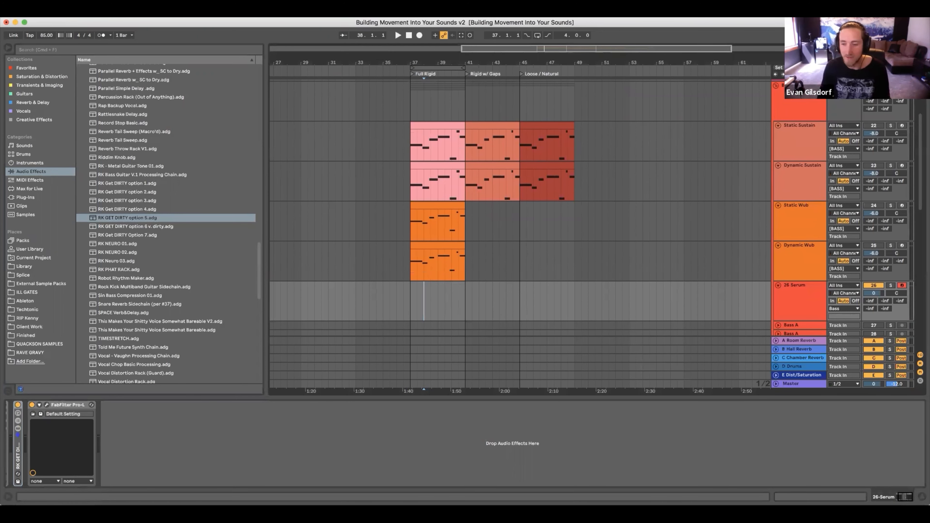
{"action": "scroll", "coordinate": [276, 461], "scroll_direction": "left", "scroll_amount": 3}
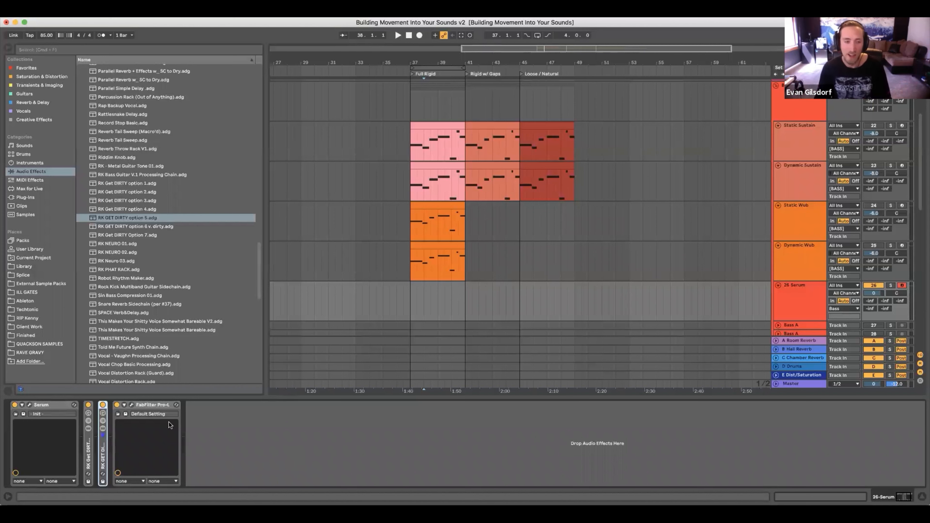
{"action": "left_click", "coordinate": [86, 455]}
{"action": "key", "text": "0"}
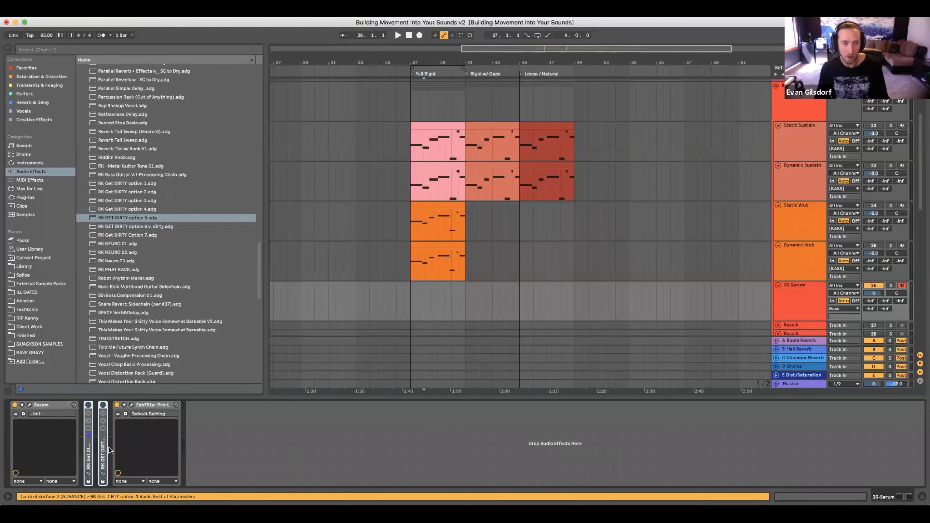
{"action": "key", "text": "0"}
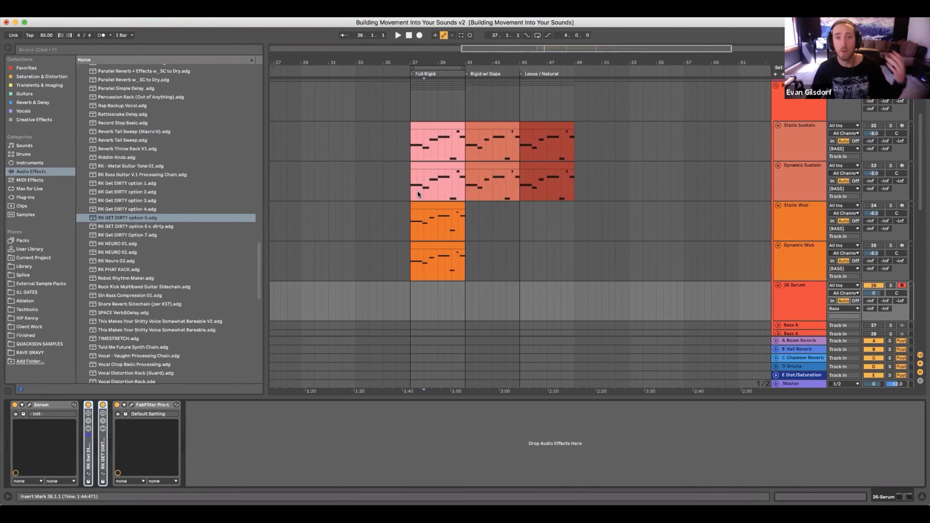
Turn on the Dynamic Sustain track and play it from bar 37 through the Full Rigid and Rigid w/ Gaps sections
{"action": "left_click_drag", "start_coordinate": [411, 185], "coordinate": [464, 166]}
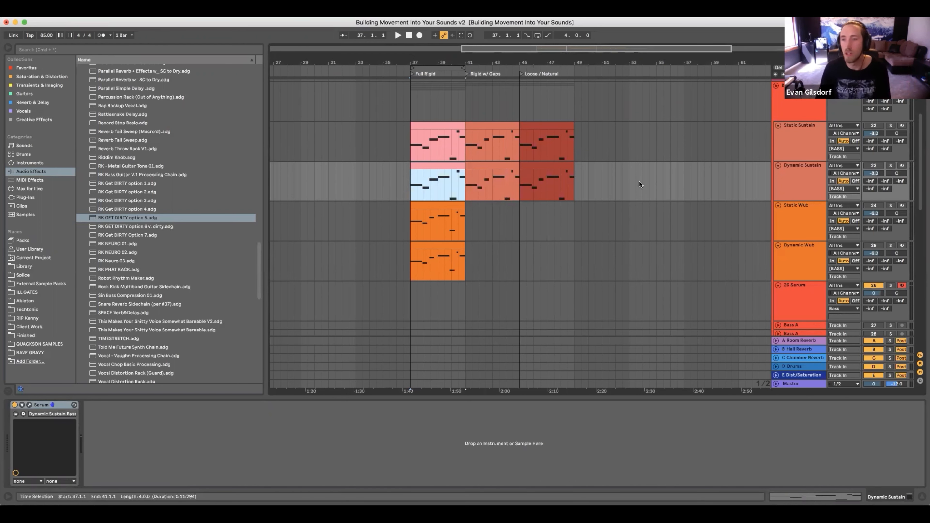
{"action": "left_click", "coordinate": [873, 166]}
{"action": "left_click_drag", "start_coordinate": [436, 185], "coordinate": [519, 165]}
{"action": "left_click", "coordinate": [444, 167]}
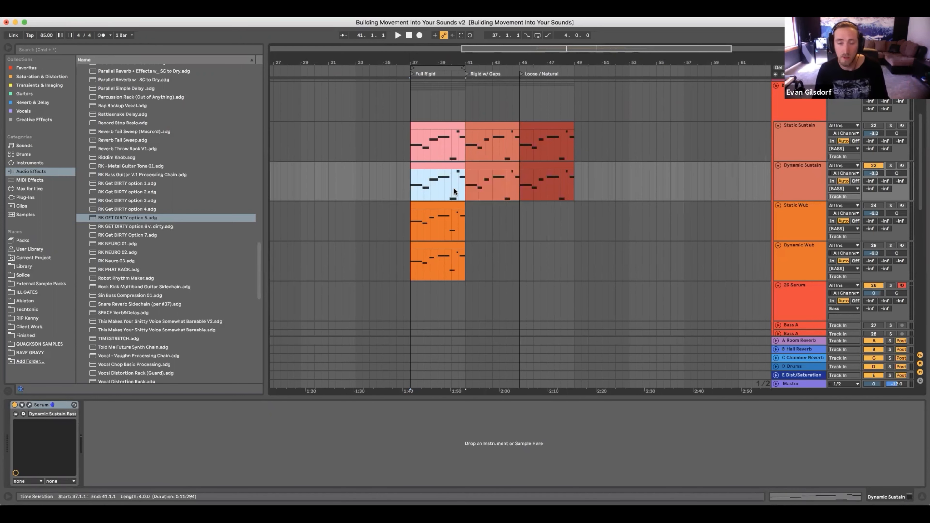
{"action": "left_click", "coordinate": [489, 165]}
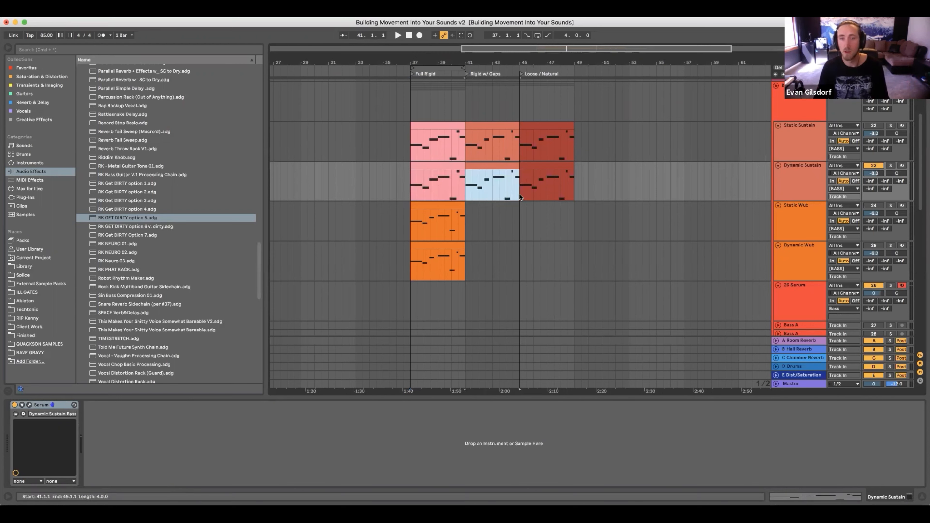
{"action": "left_click", "coordinate": [409, 184]}
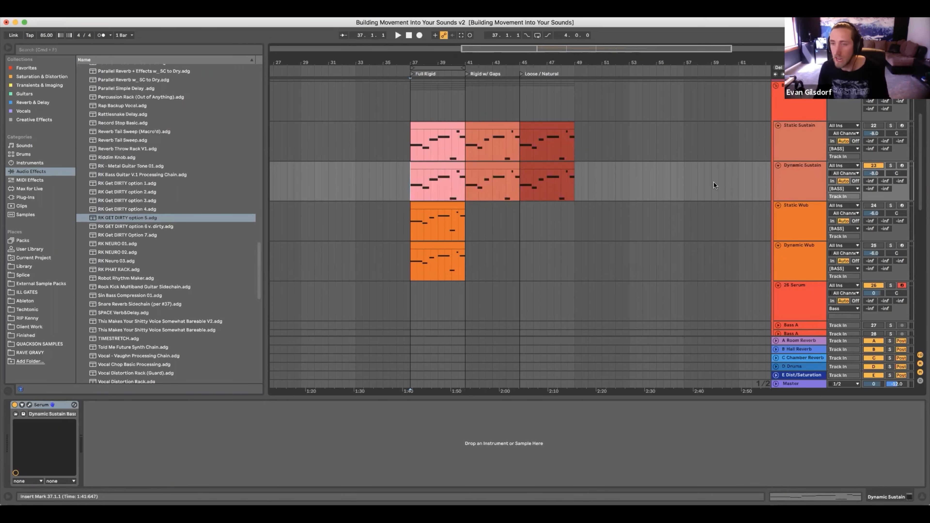
{"action": "key", "text": "space"}
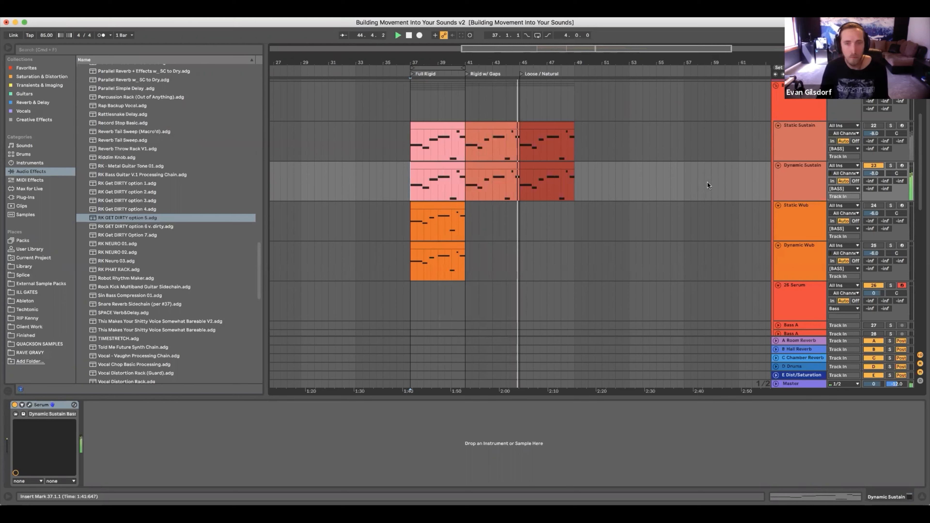
{"action": "key", "text": "space"}
Open the Dynamic Sustain track's Rigid w/ Gaps clip in the note editor and examine its G#1 note
{"action": "left_click_drag", "start_coordinate": [466, 192], "coordinate": [486, 187]}
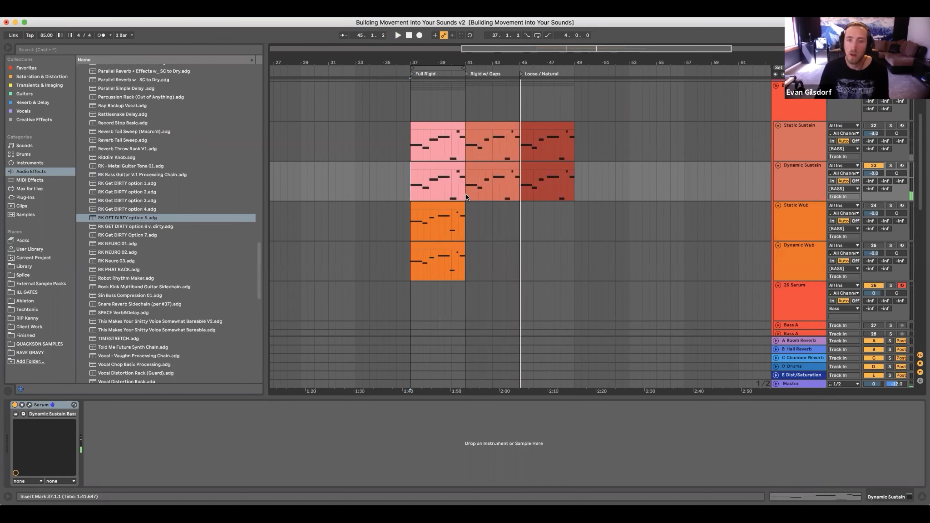
{"action": "left_click", "coordinate": [519, 168], "text": "shift"}
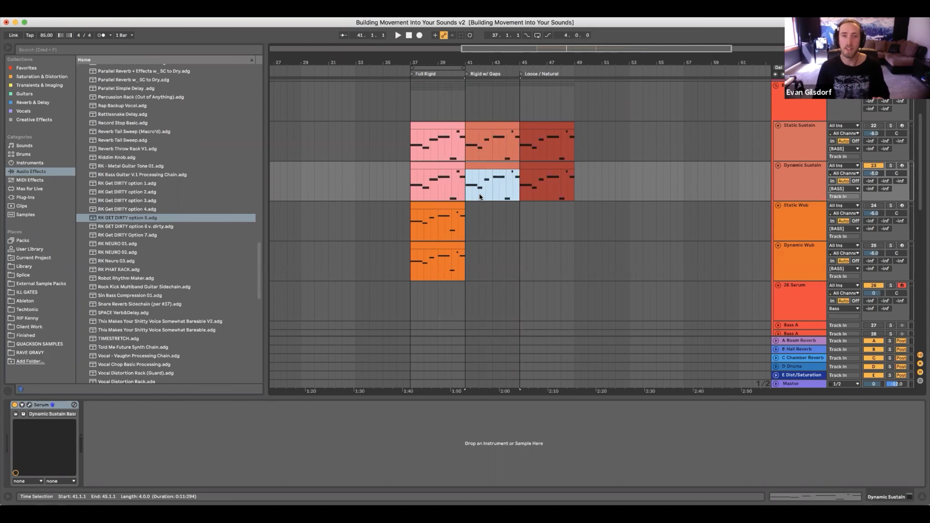
{"action": "double_click", "coordinate": [493, 169]}
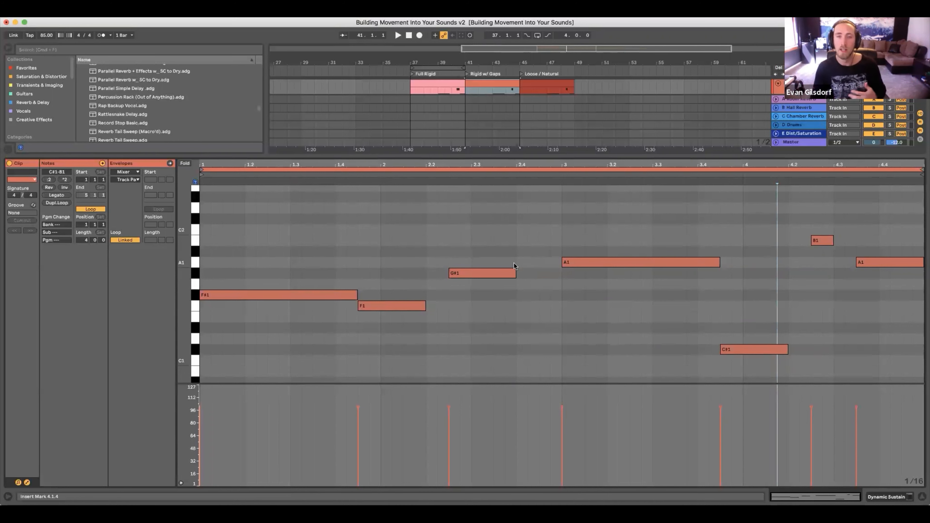
{"action": "left_click", "coordinate": [477, 275]}
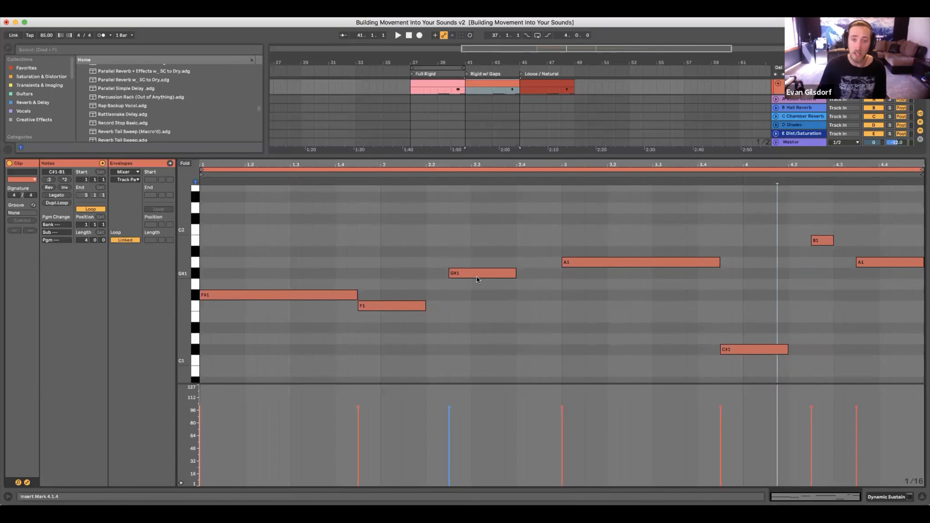